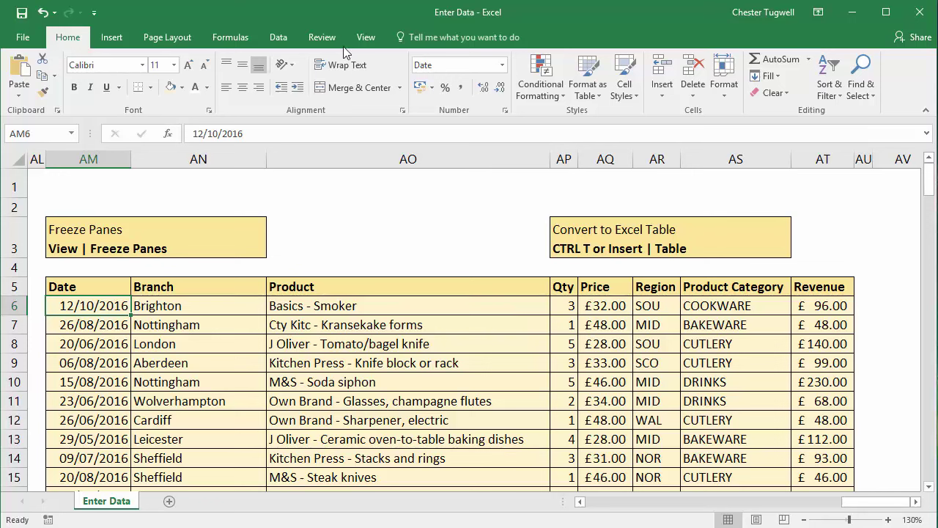
# - Freeze the panes at cell AM6 to keep the heading rows above the data in view
pyautogui.click(365, 36)
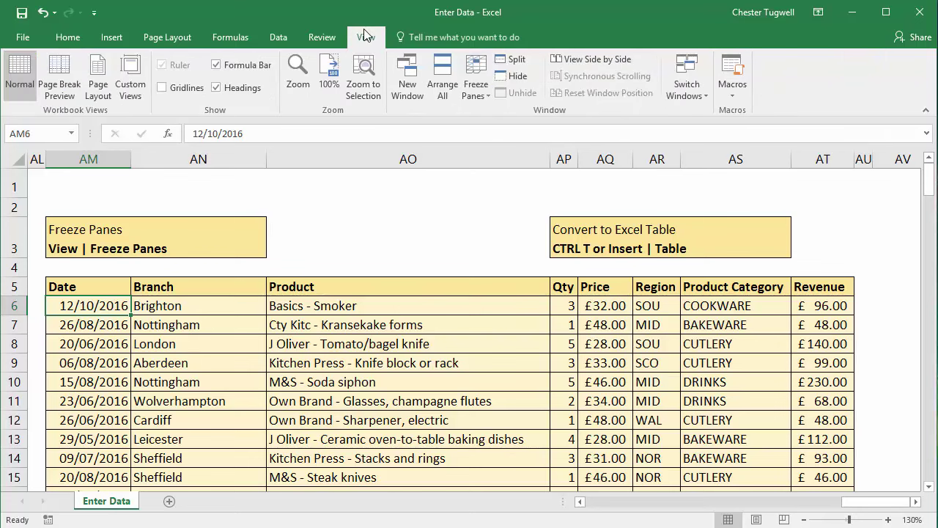
pyautogui.click(477, 96)
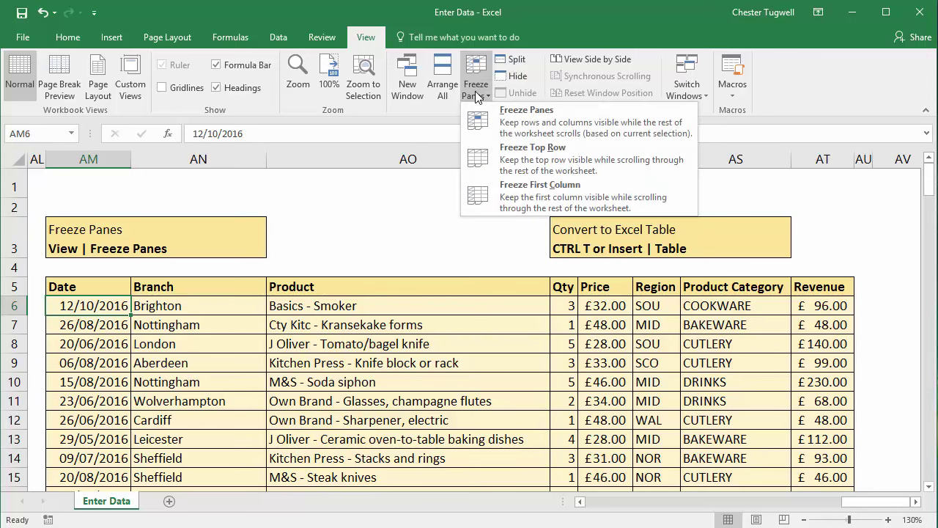
pyautogui.click(532, 130)
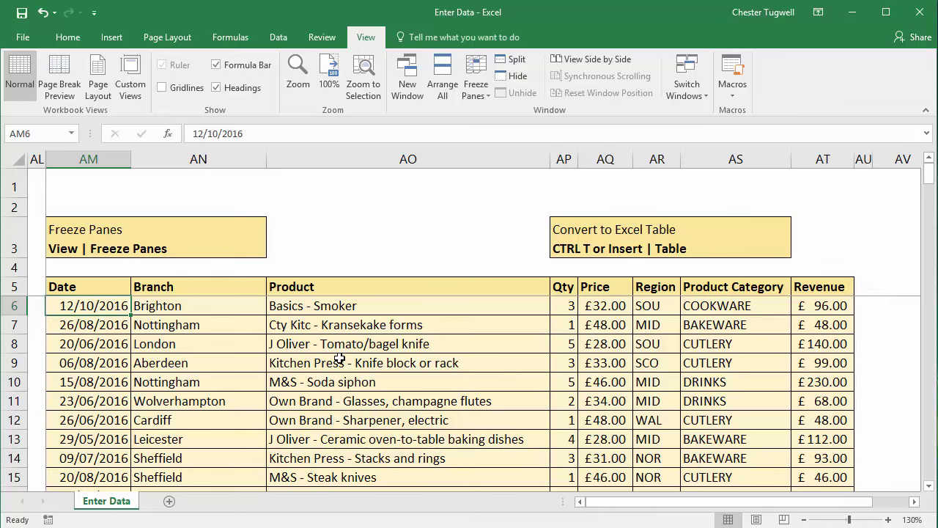
pyautogui.scroll(-4, 340, 359)
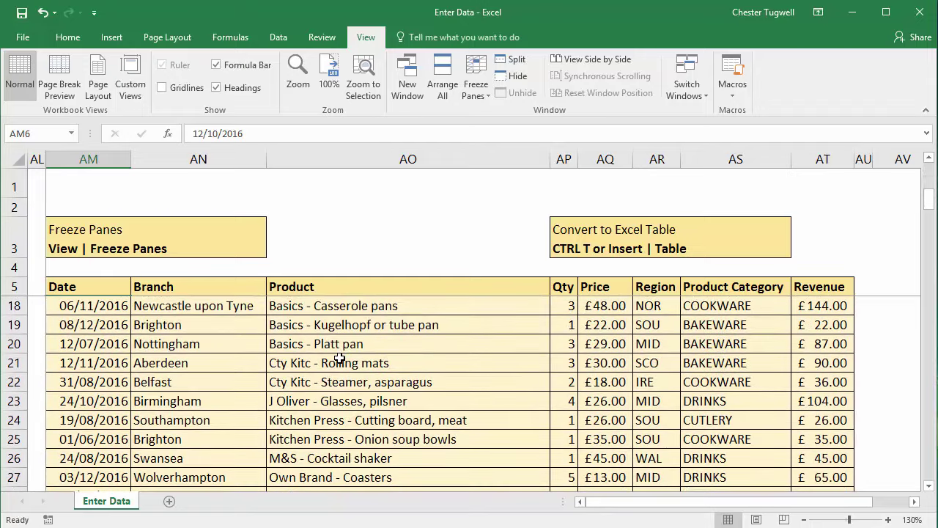
pyautogui.scroll(-1, 339, 359)
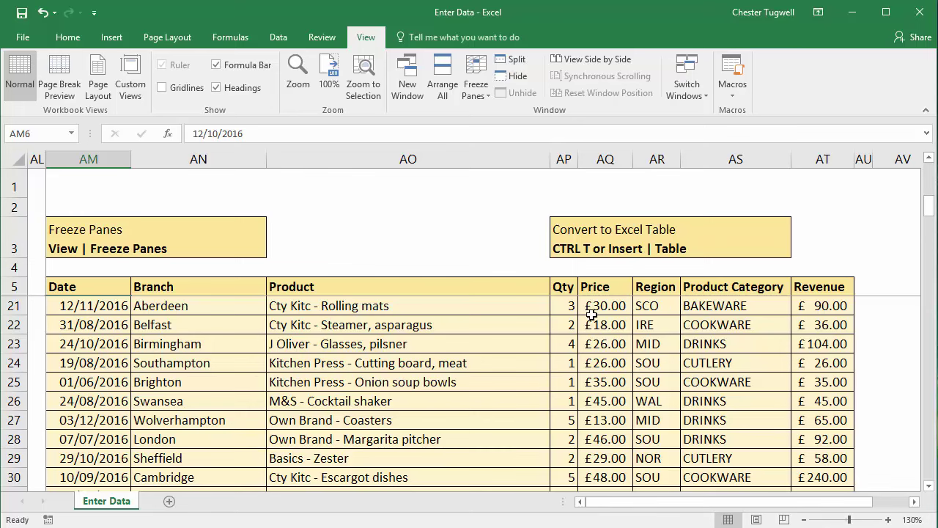
pyautogui.scroll(-3, 354, 371)
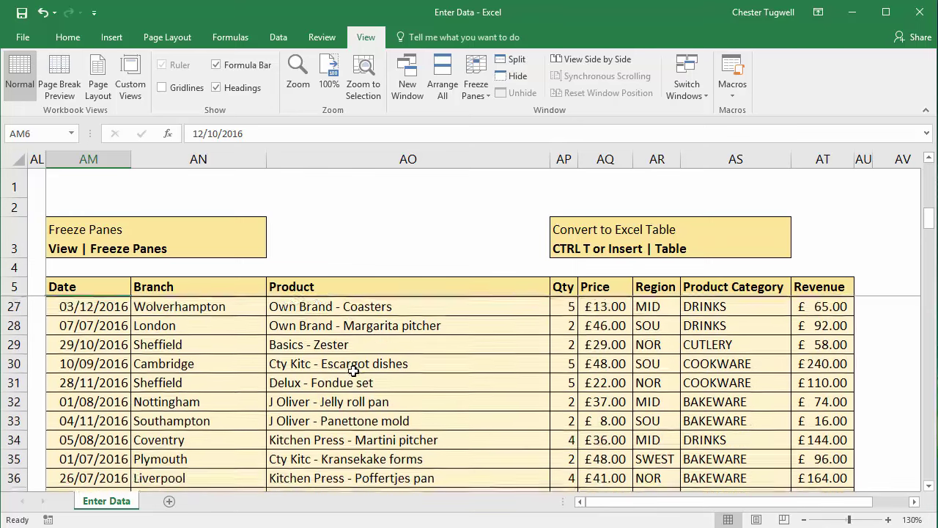
pyautogui.scroll(-1, 353, 371)
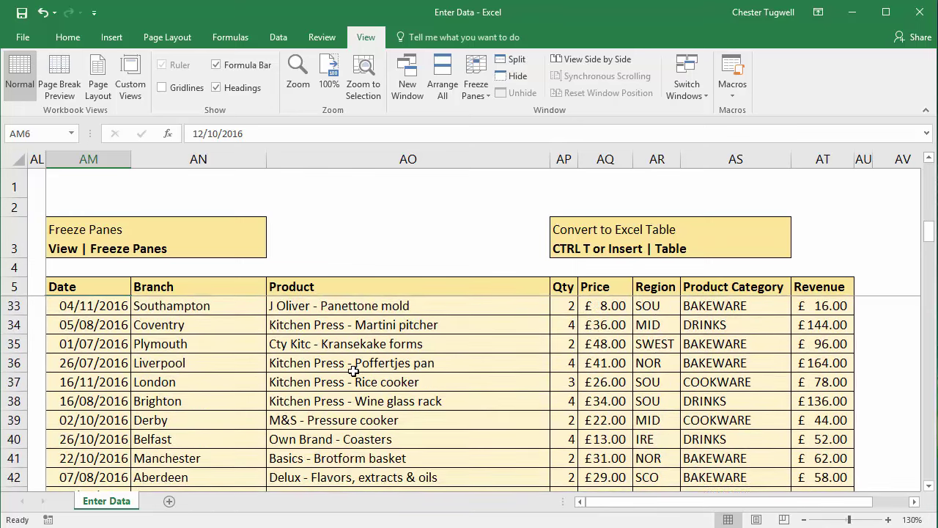
pyautogui.scroll(1, 353, 371)
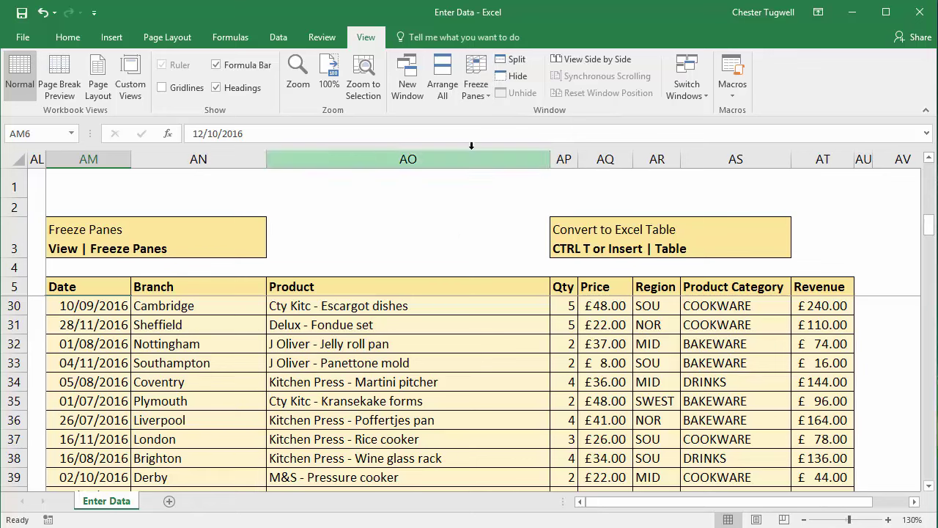
# - Unfreeze the panes, and freeze them again at cell AO6 to lock the heading rows plus the Date and Branch columns
pyautogui.click(483, 88)
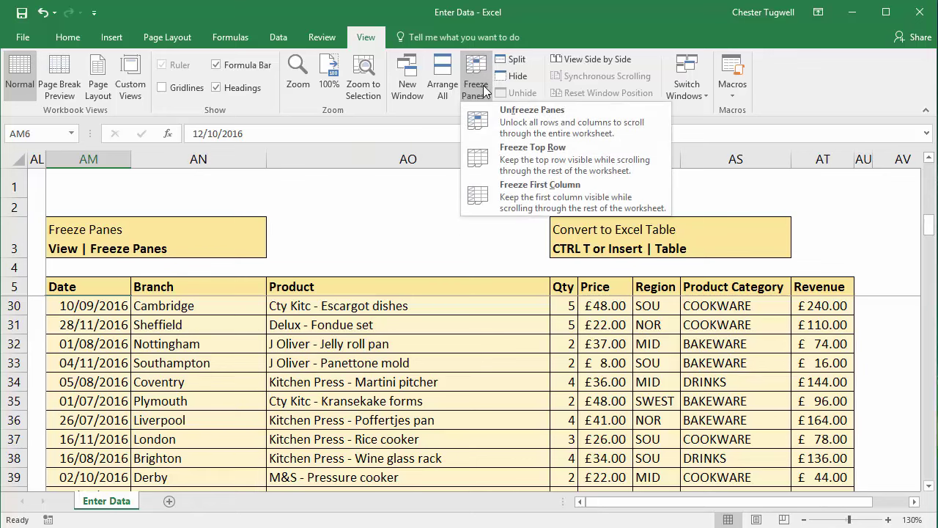
pyautogui.click(527, 118)
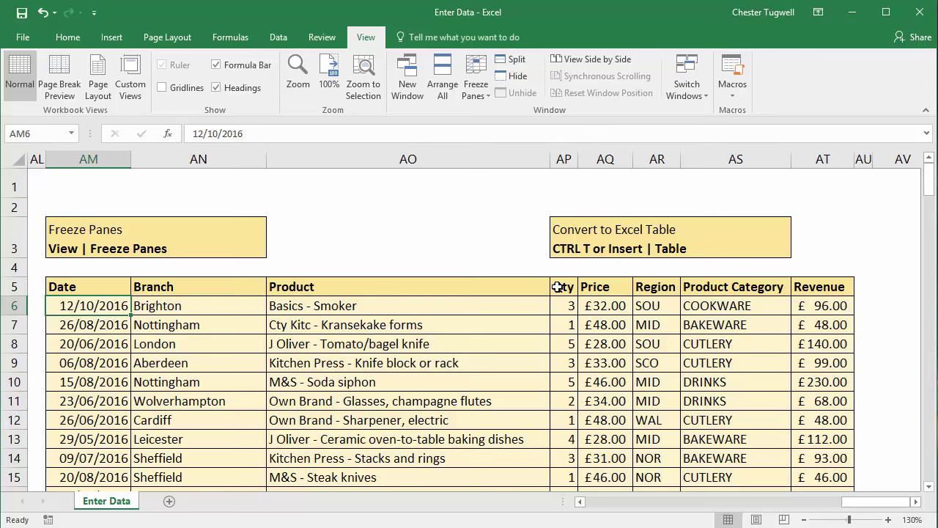
pyautogui.click(318, 307)
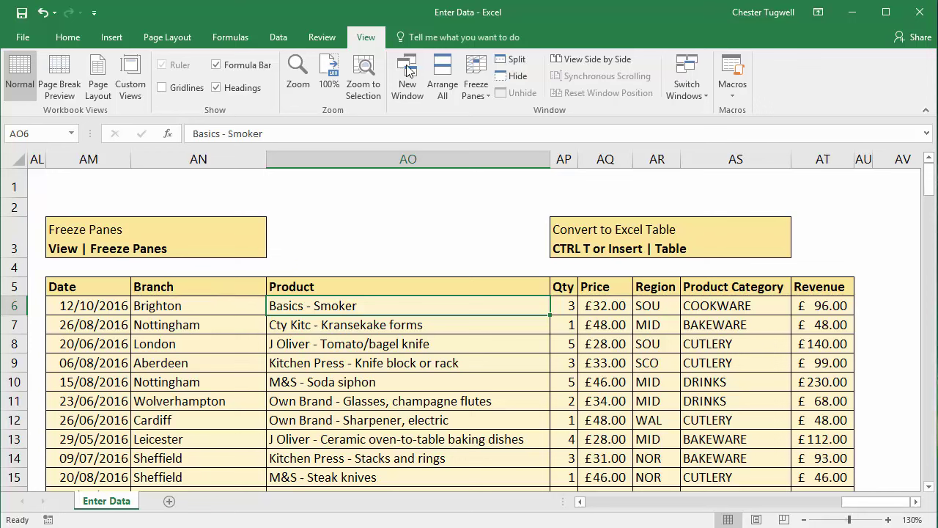
pyautogui.click(467, 91)
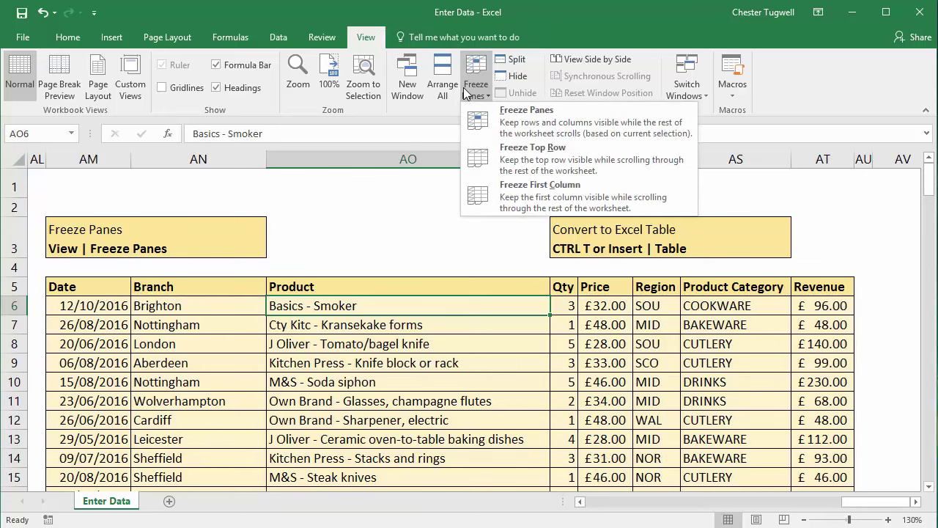
pyautogui.click(501, 121)
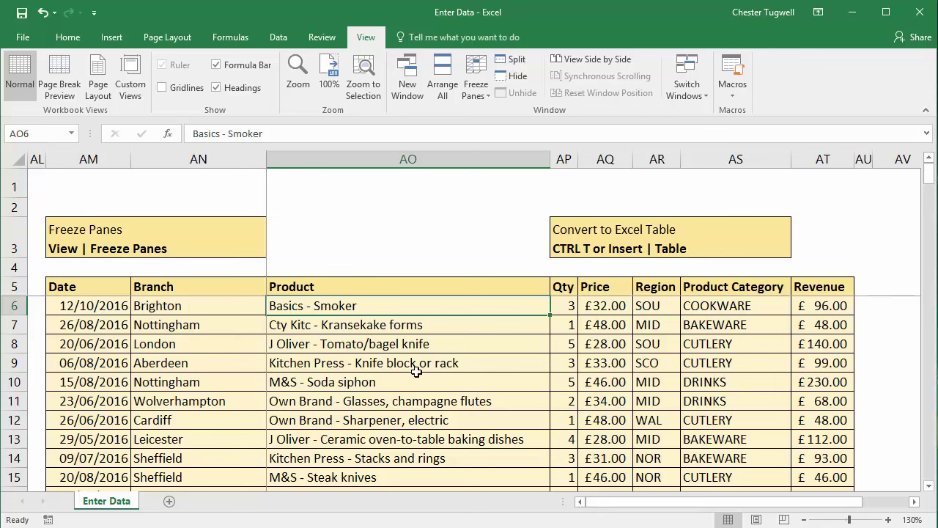
# - Examine how the frozen heading rows and the Date and Branch columns behave when moving vertically and horizontally through the data
pyautogui.scroll(-2, 549, 380)
pyautogui.scroll(2, 549, 380)
pyautogui.scroll(-2, 549, 380)
pyautogui.scroll(2, 550, 380)
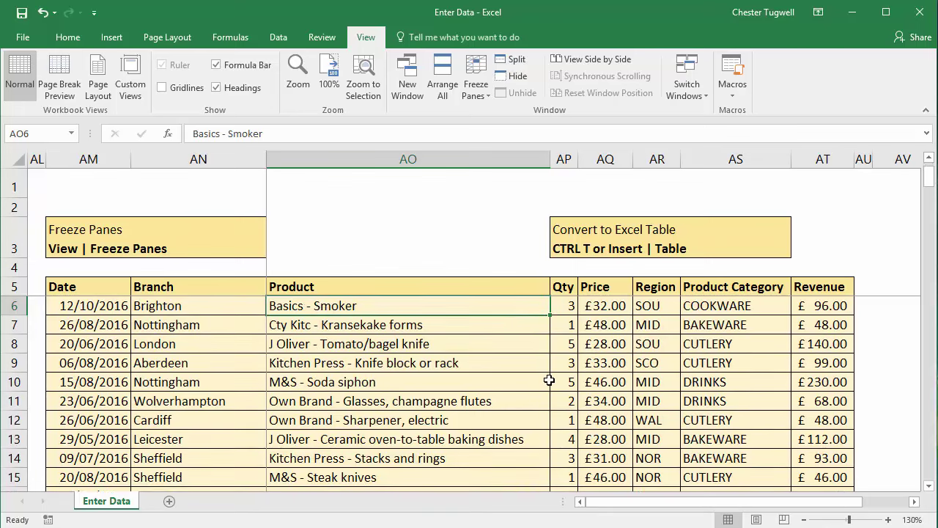
pyautogui.click(914, 502)
pyautogui.click(914, 502)
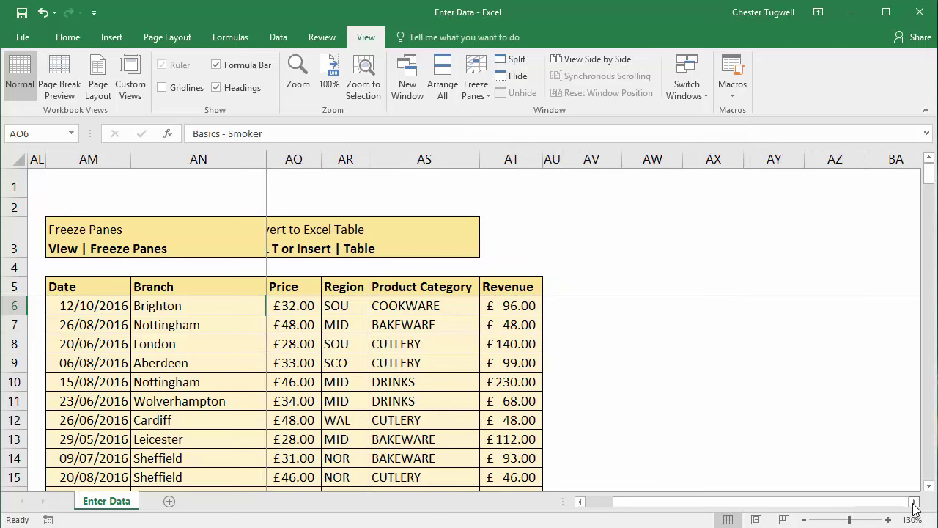
pyautogui.click(914, 503)
pyautogui.click(914, 502)
pyautogui.click(915, 503)
pyautogui.click(914, 503)
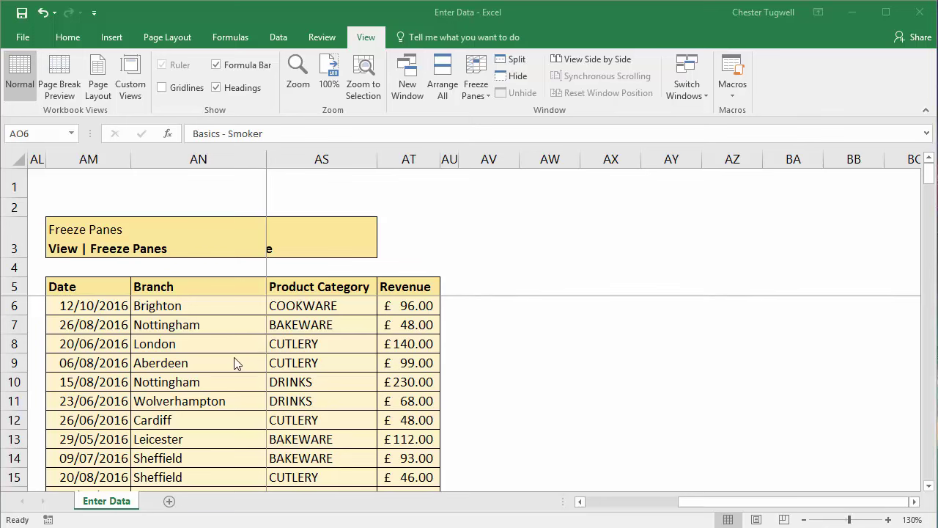
pyautogui.click(693, 503)
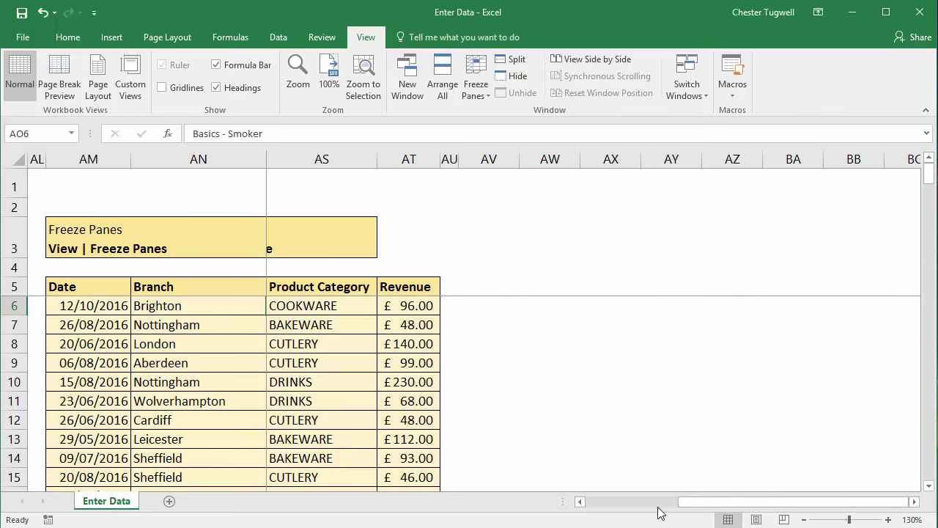
pyautogui.moveTo(688, 509); pyautogui.dragTo(534, 505)
# - Unfreeze the rows and columns so the entire worksheet can scroll
pyautogui.click(424, 364)
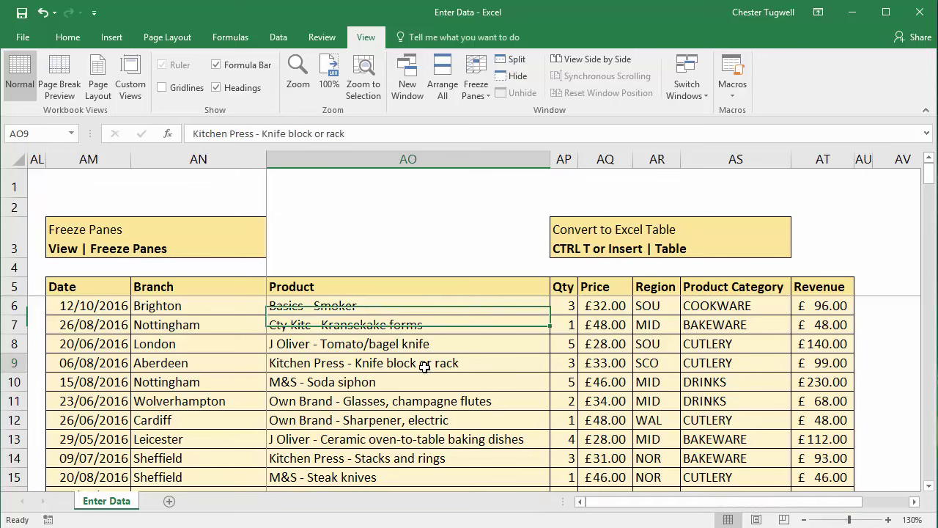
pyautogui.click(473, 92)
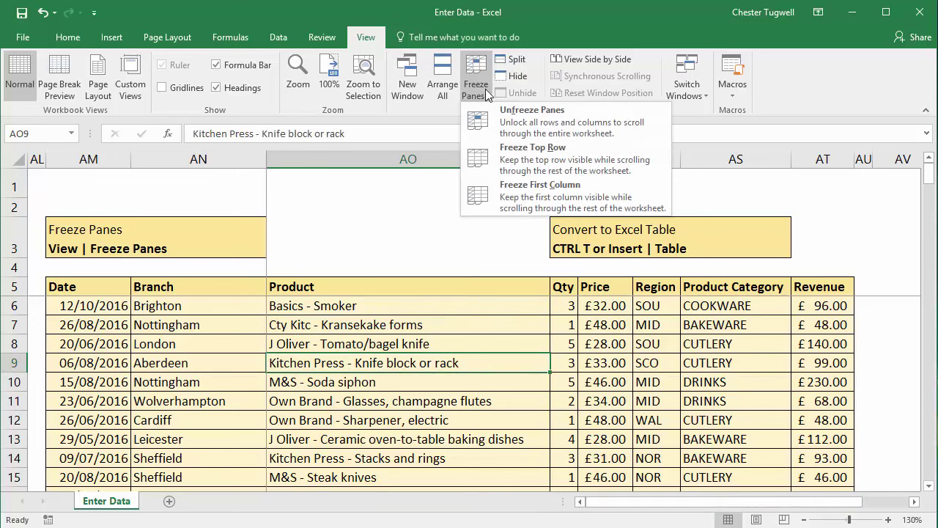
pyautogui.click(506, 126)
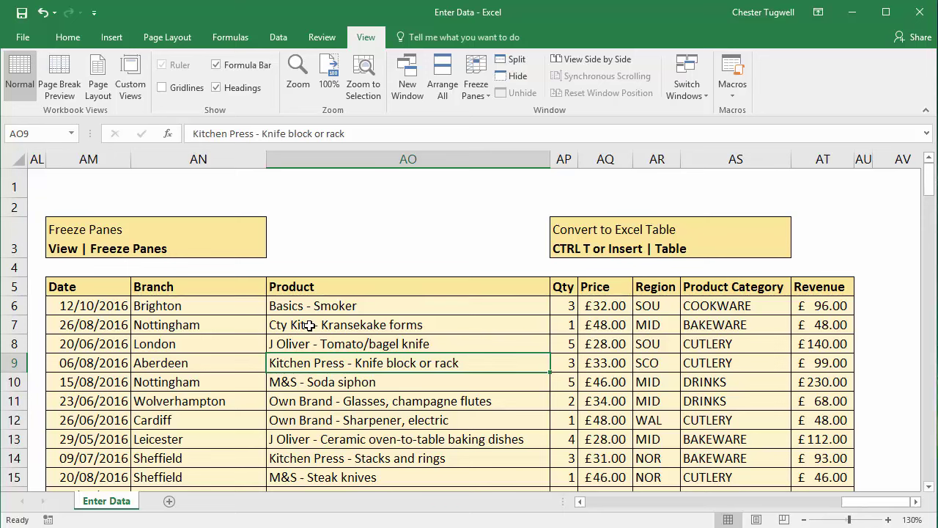
# - Convert the data range AM5:AT153 into an Excel table, keeping the option that the table has headers
pyautogui.click(236, 324)
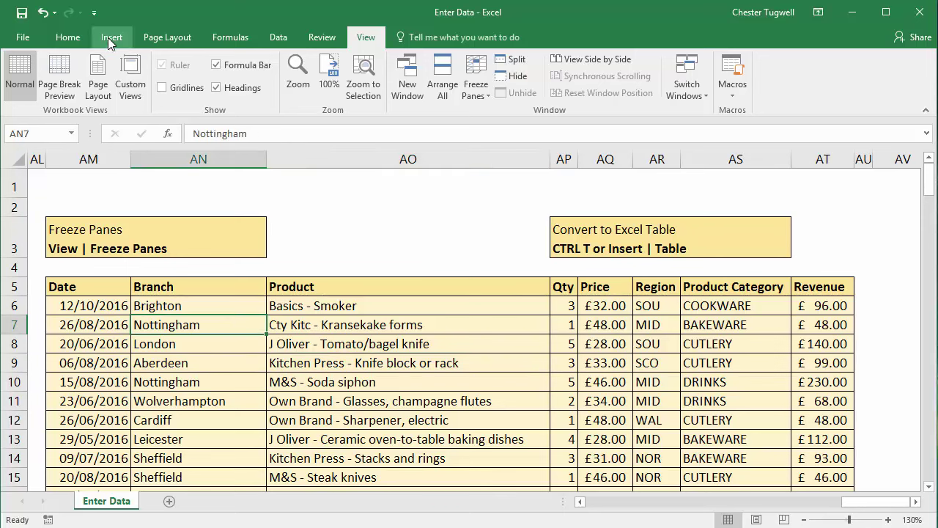
pyautogui.click(335, 365)
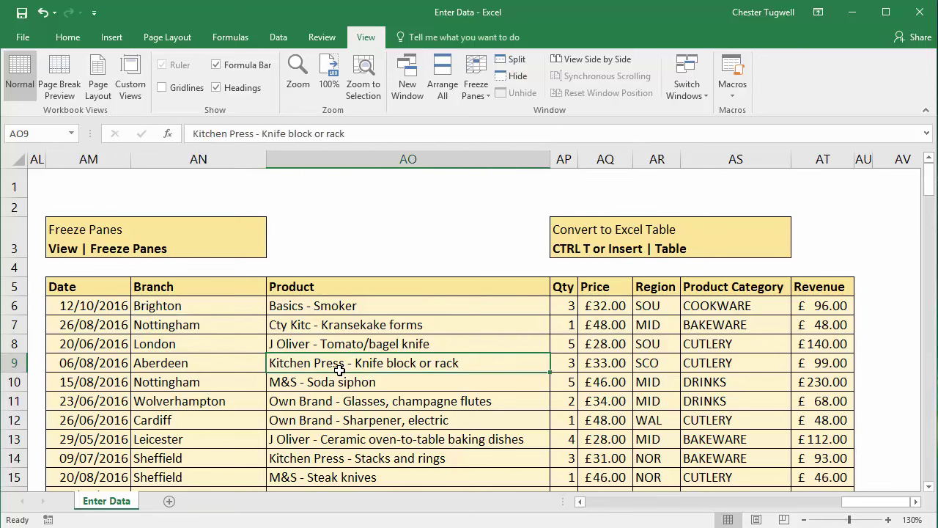
pyautogui.click(117, 38)
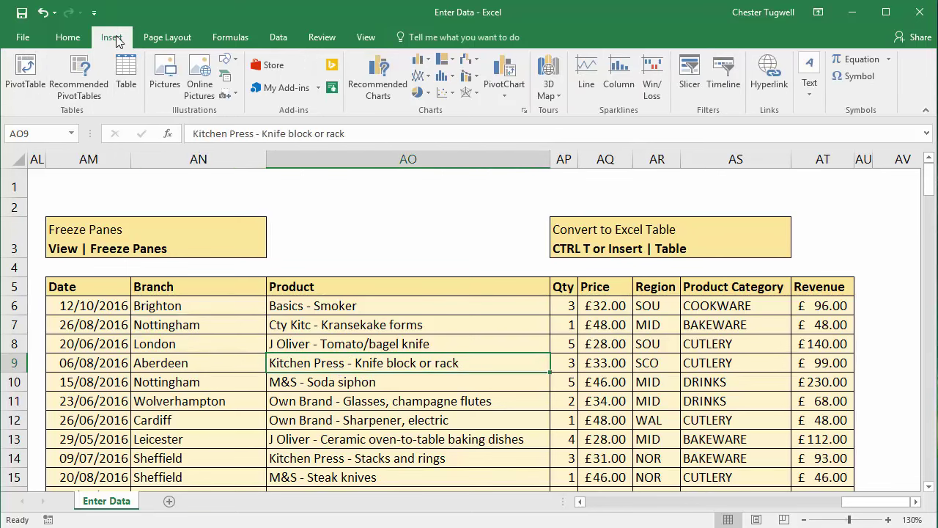
pyautogui.click(126, 90)
pyautogui.scroll(2, 535, 284)
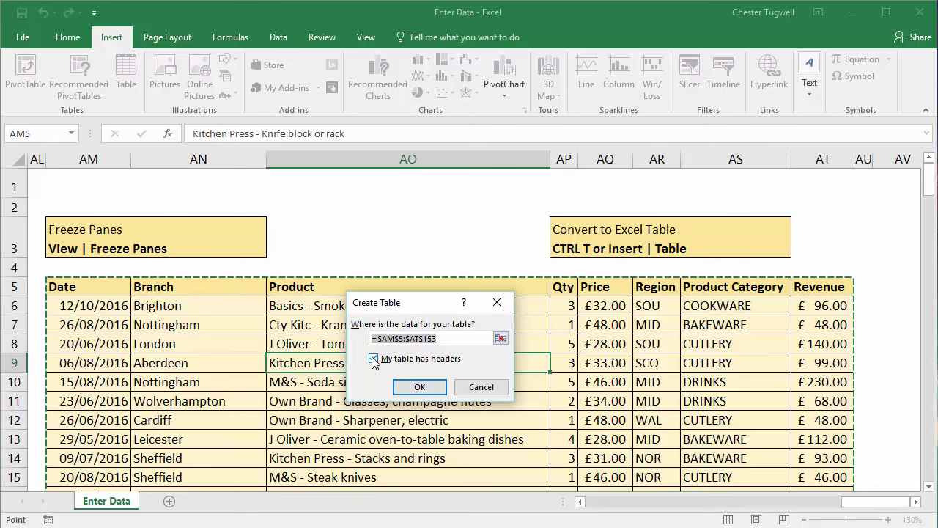
pyautogui.click(413, 388)
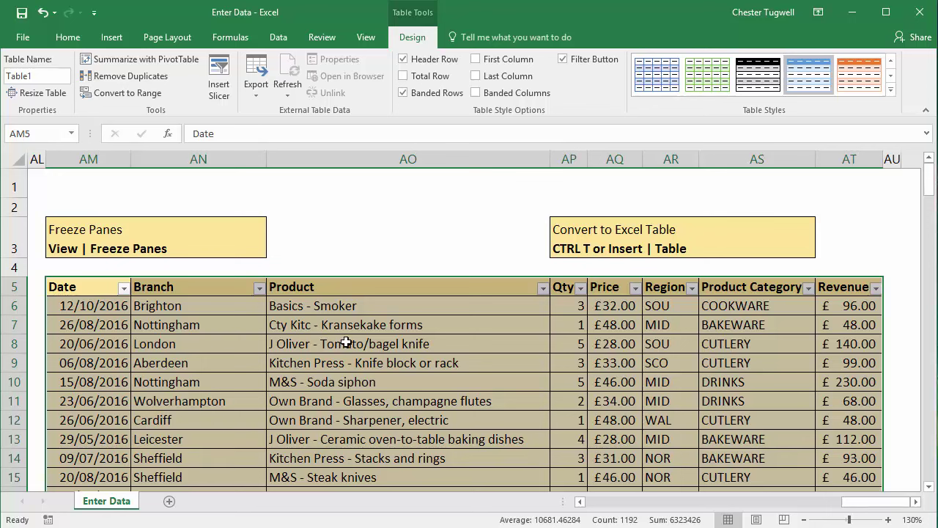
# - Examine how the table's column headings behave when moving down and back up through the records
pyautogui.click(423, 343)
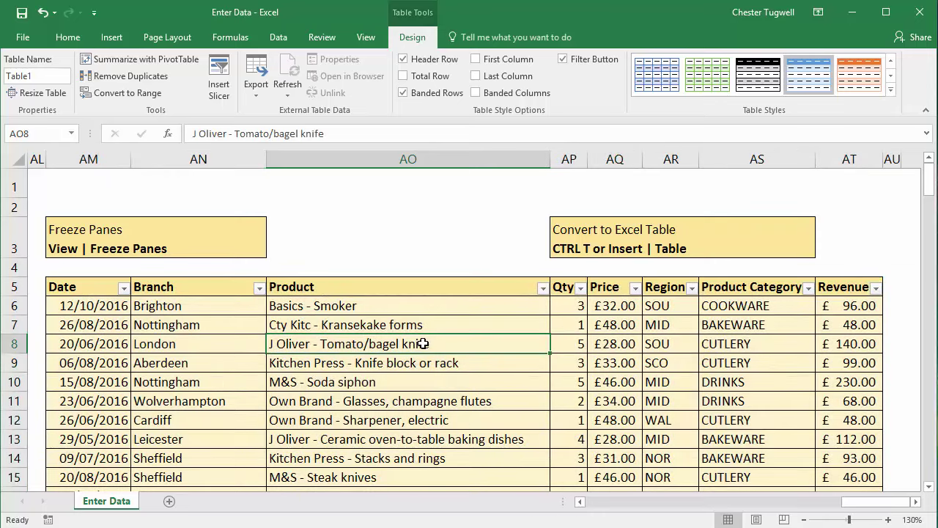
pyautogui.scroll(-2, 423, 343)
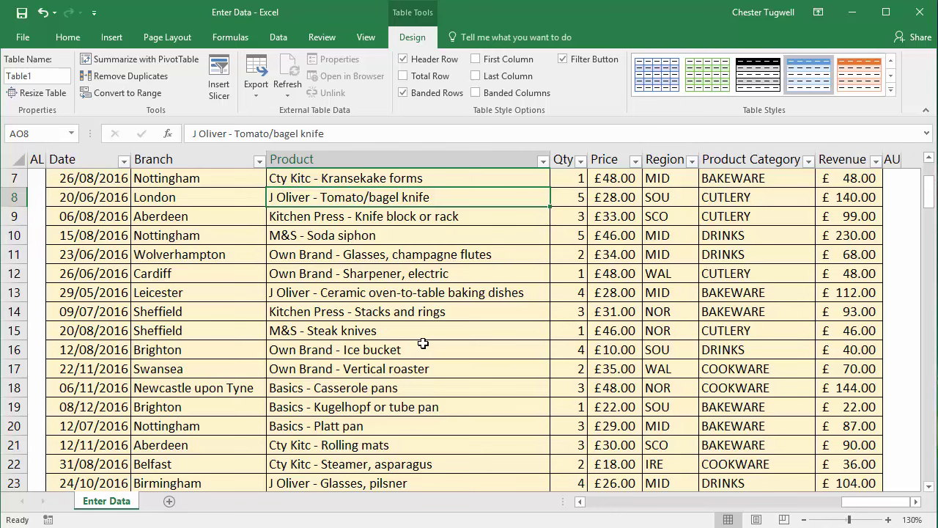
pyautogui.scroll(2, 424, 343)
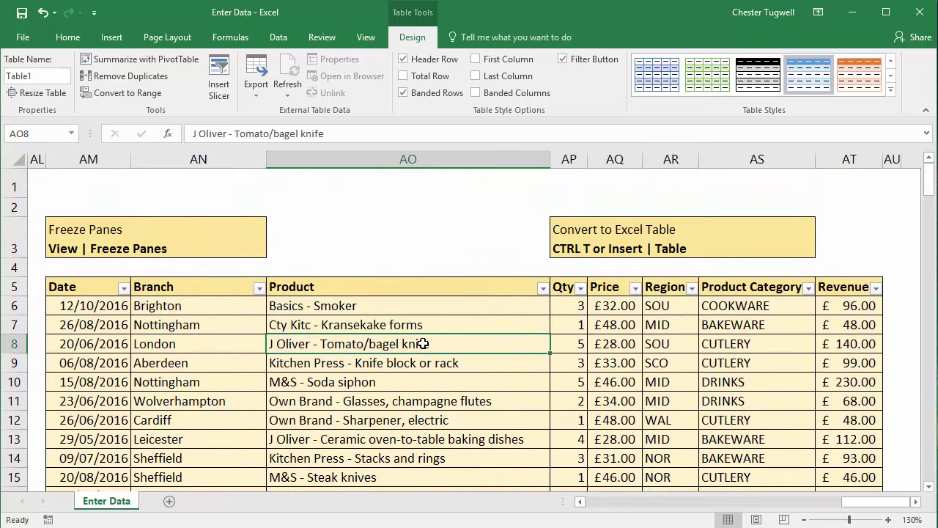
pyautogui.scroll(-2, 423, 344)
pyautogui.scroll(2, 423, 343)
pyautogui.scroll(-1, 396, 368)
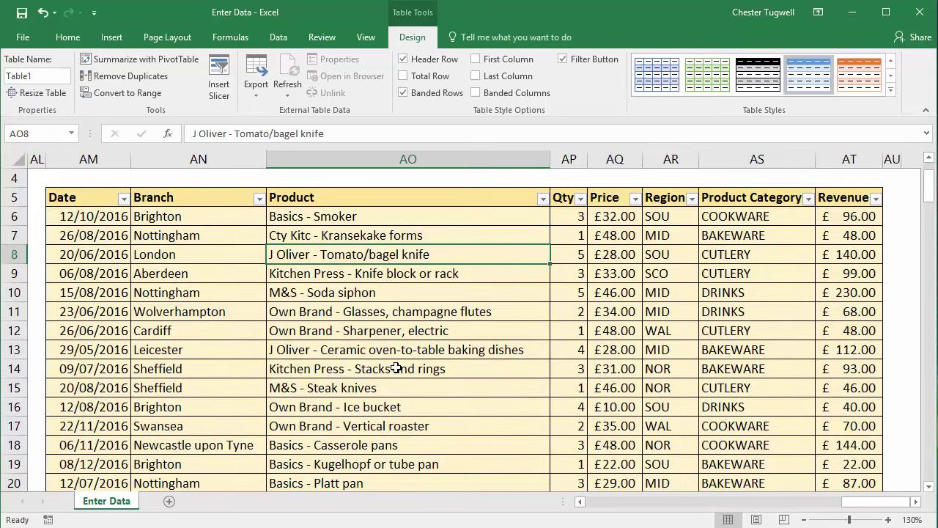
pyautogui.scroll(-1, 396, 368)
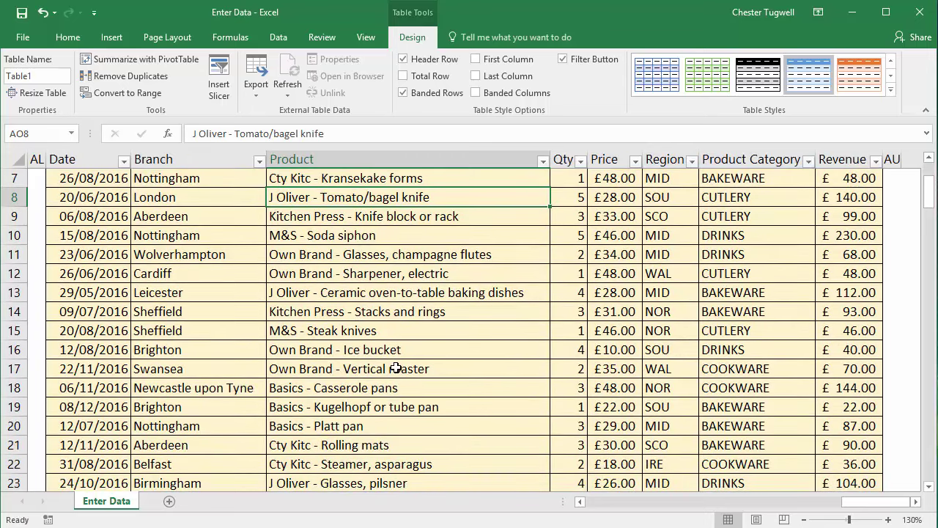
pyautogui.scroll(-1, 396, 368)
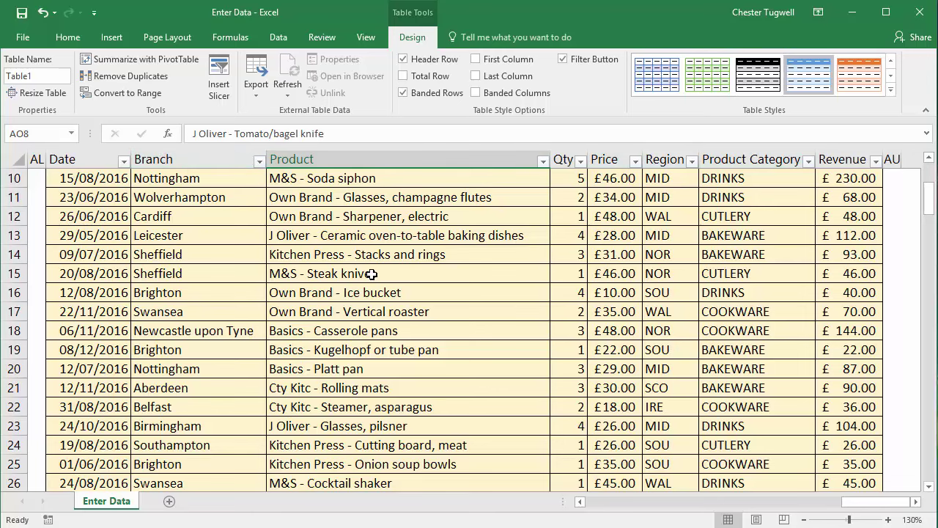
pyautogui.scroll(-3, 372, 274)
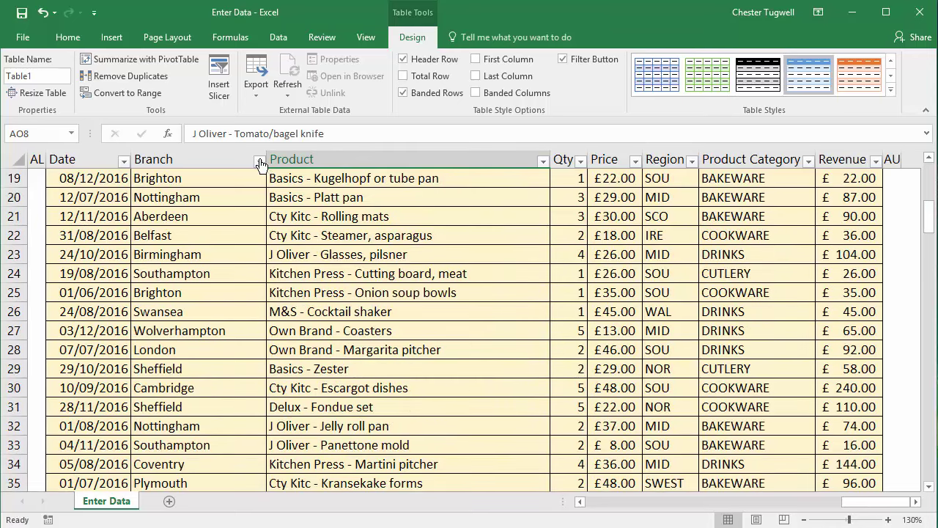
# - View the sort and filter options for the Branch column, and close them without applying any
pyautogui.click(260, 162)
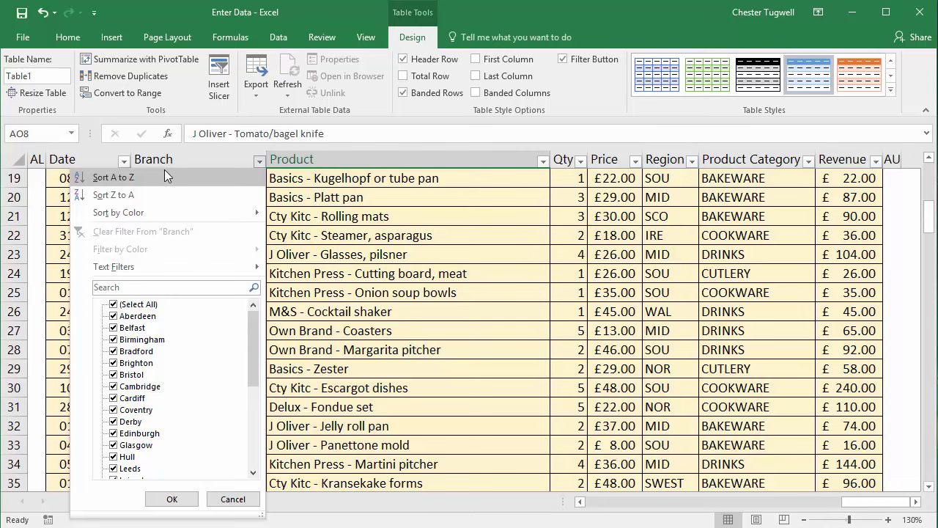
pyautogui.click(376, 231)
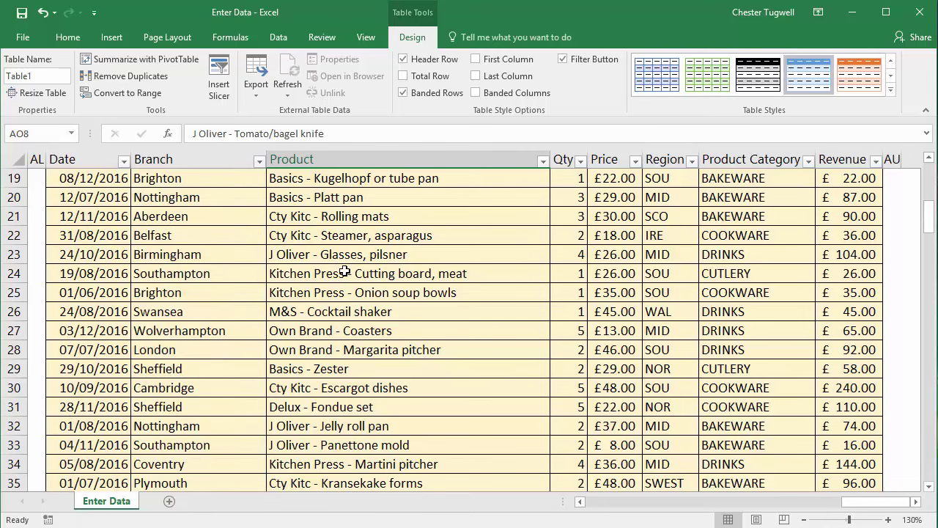
pyautogui.scroll(6, 345, 273)
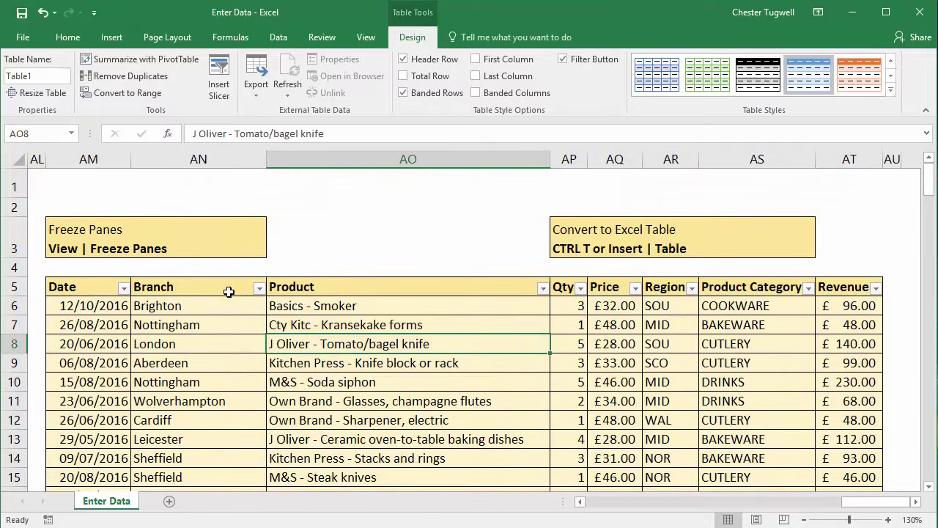
# - Undo the table conversion to return the data to a plain range
pyautogui.scroll(-1, 341, 338)
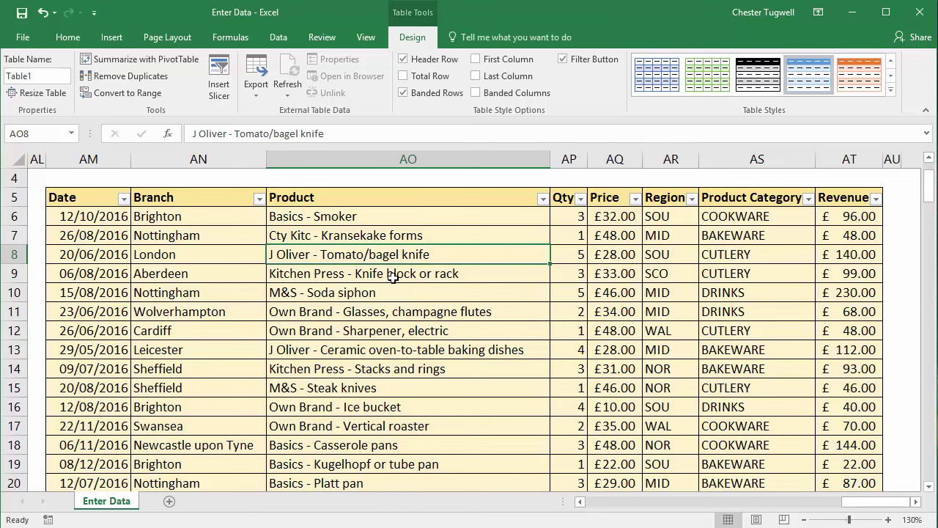
pyautogui.hotkey('ctrl', 'z')
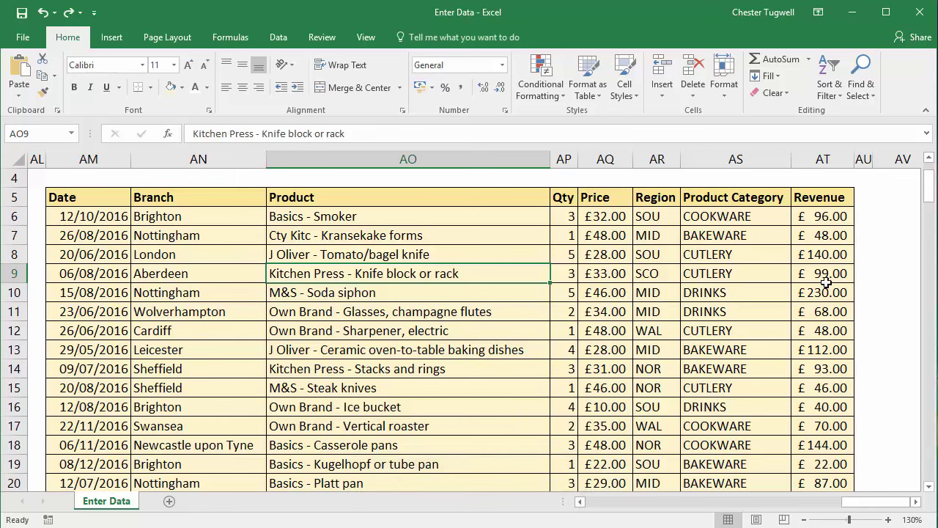
pyautogui.click(119, 38)
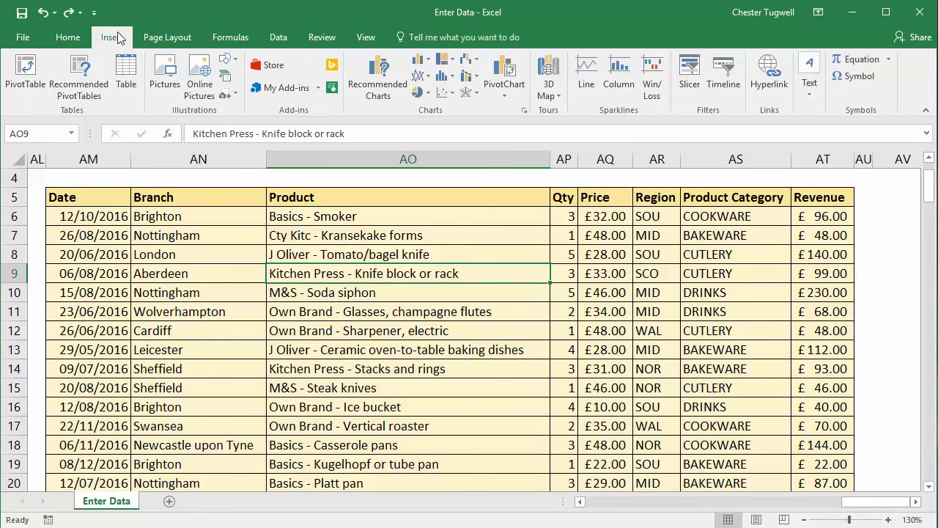
pyautogui.click(70, 39)
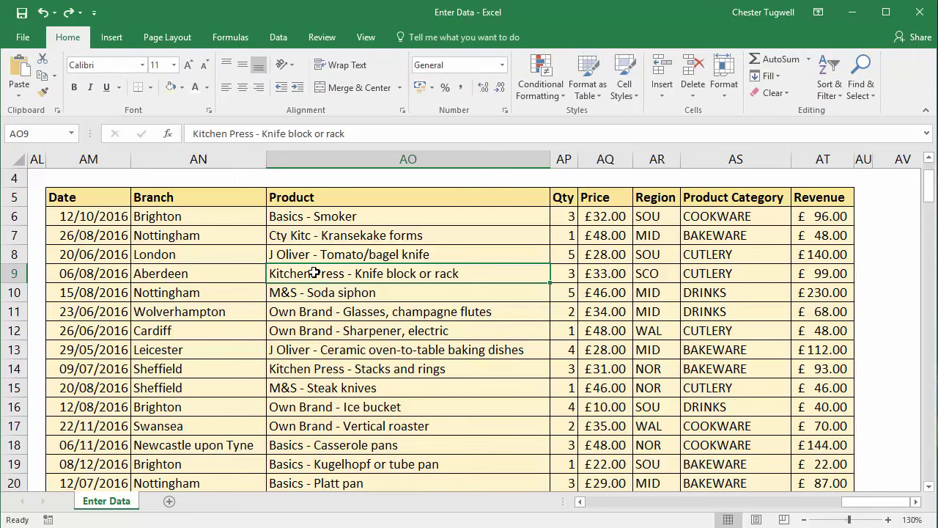
# - Convert the plain data range AM5:AT153 into an Excel table again, keeping the option that the table has headers
pyautogui.scroll(1, 314, 272)
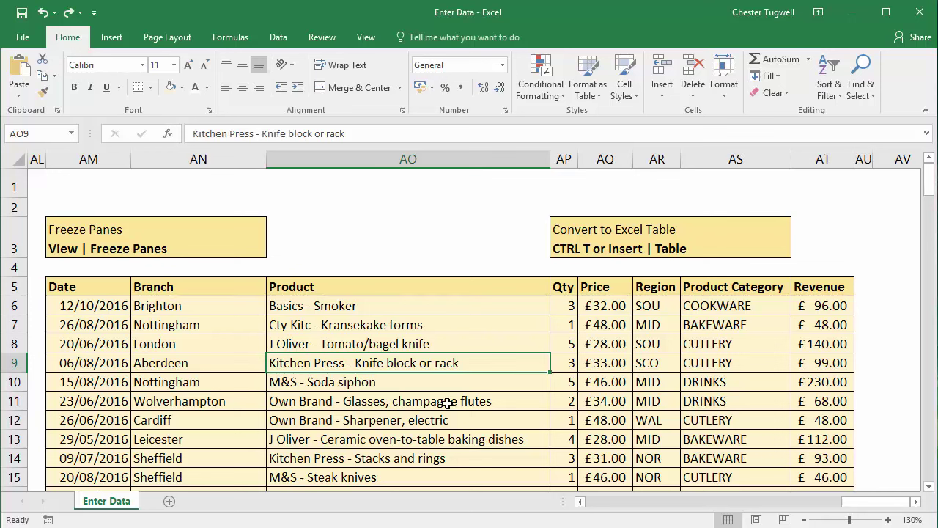
pyautogui.hotkey('ctrl', 't')
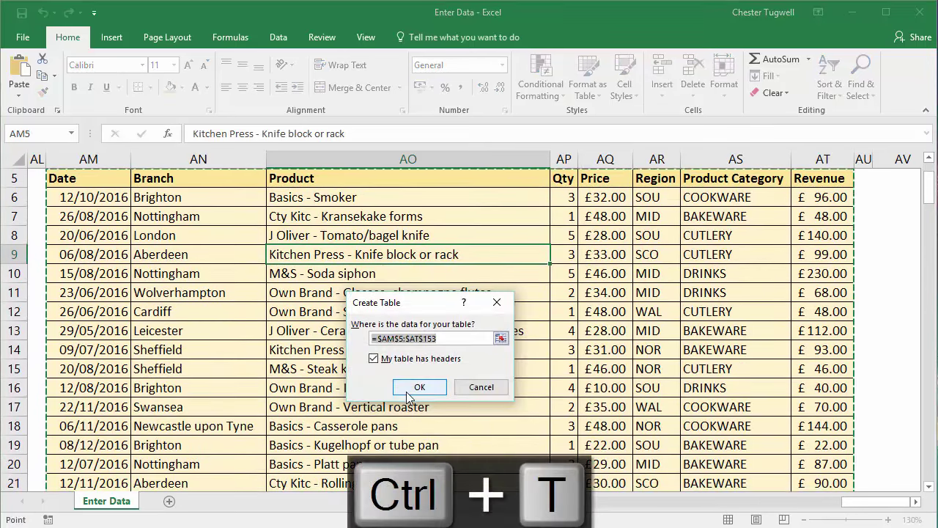
pyautogui.click(407, 390)
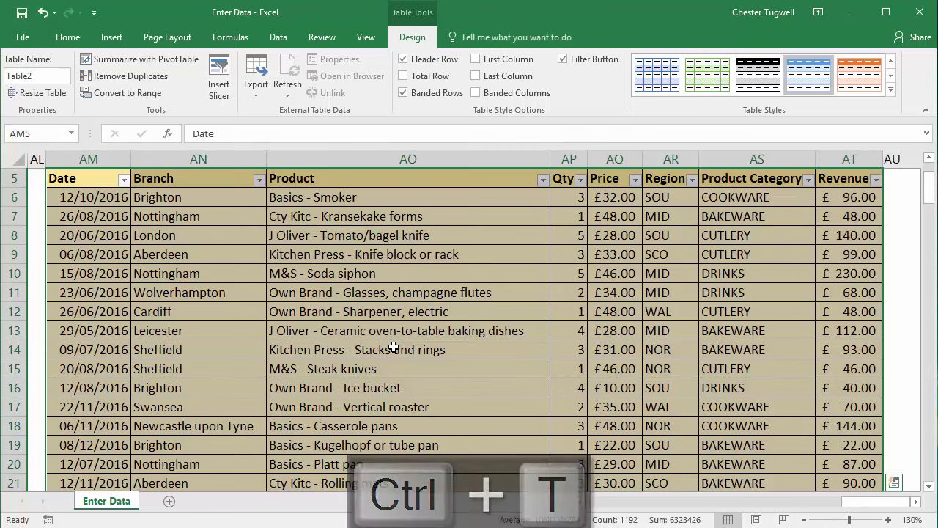
# - Examine the column headings of the newly created table while moving down through the records and back up
pyautogui.scroll(-2, 393, 347)
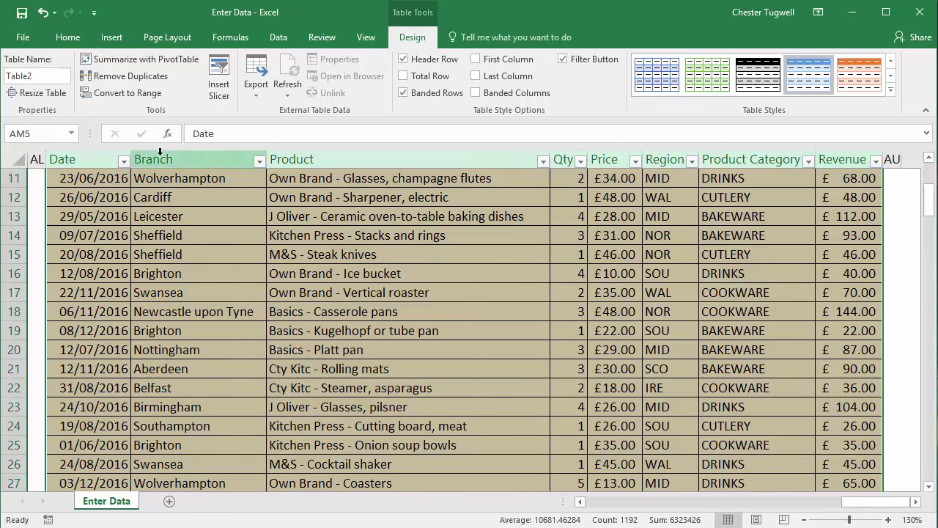
pyautogui.scroll(-1, 464, 253)
pyautogui.scroll(-14, 464, 253)
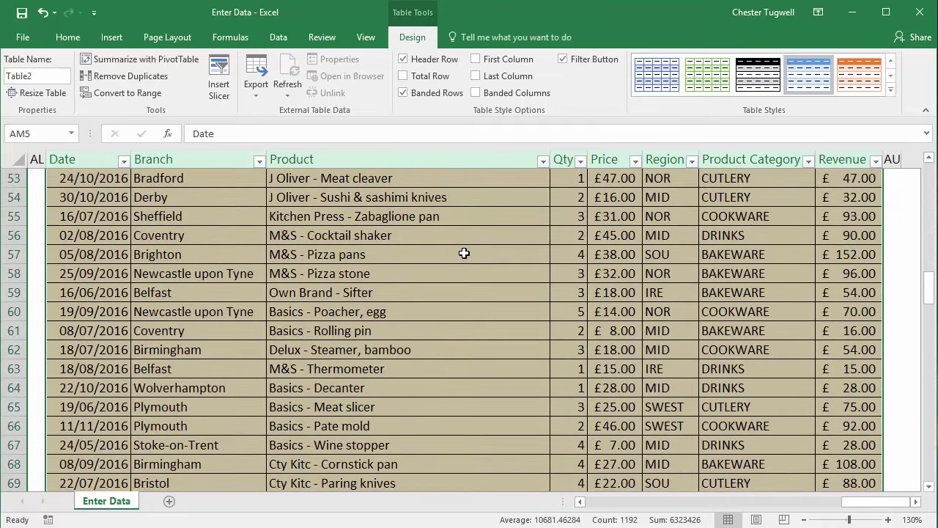
pyautogui.scroll(17, 464, 253)
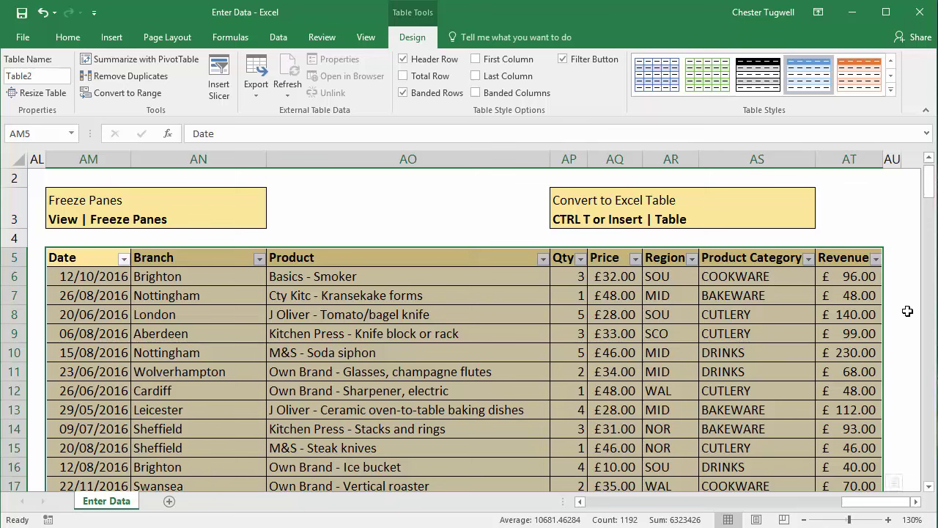
# - Select cell AV8 outside the table and examine how the column headings behave when moving through the records
pyautogui.click(908, 314)
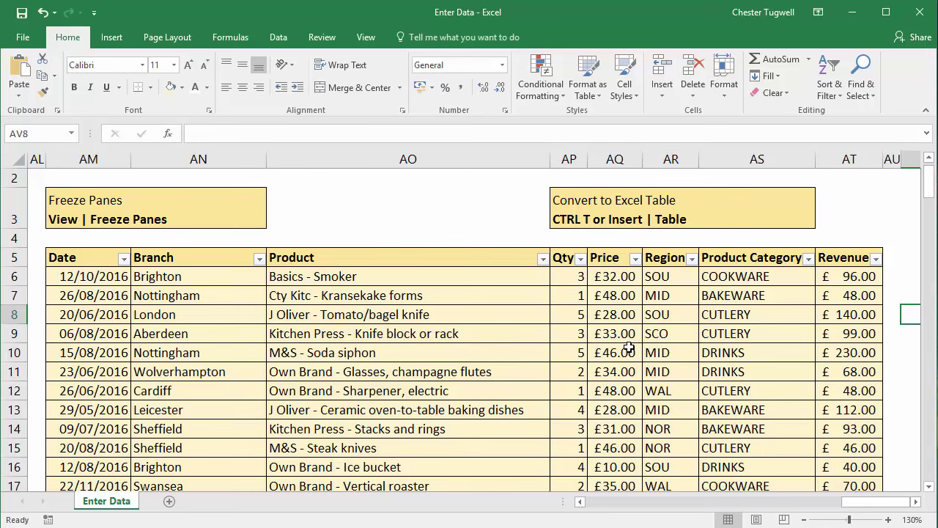
pyautogui.scroll(-3, 629, 348)
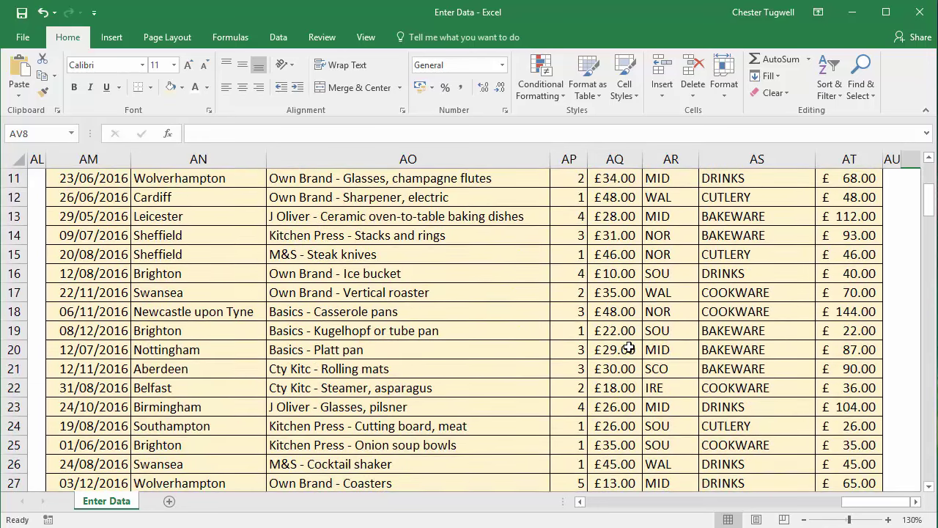
pyautogui.scroll(2, 629, 348)
pyautogui.scroll(-1, 629, 348)
pyautogui.scroll(1, 629, 348)
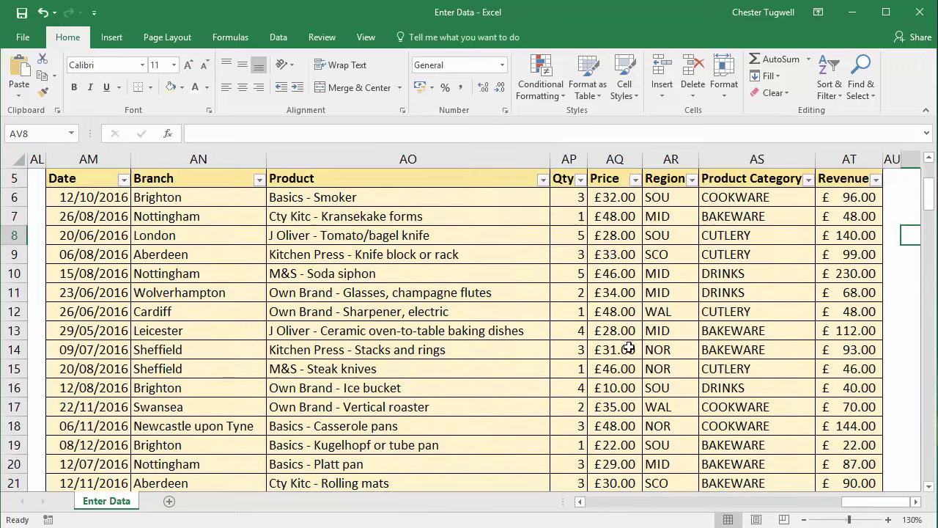
# - Select cell AO10 inside the table and recheck the column headings while moving down and back up
pyautogui.click(475, 274)
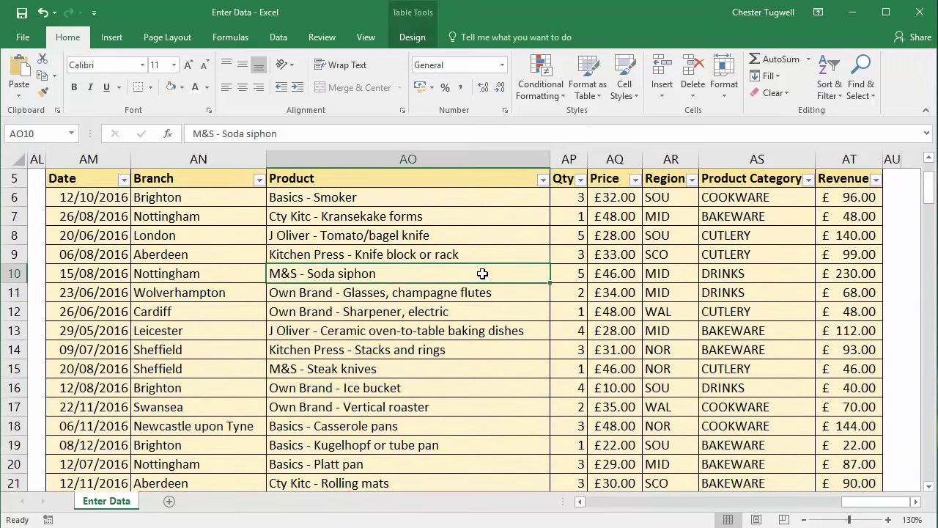
pyautogui.scroll(-3, 483, 273)
pyautogui.scroll(5, 482, 273)
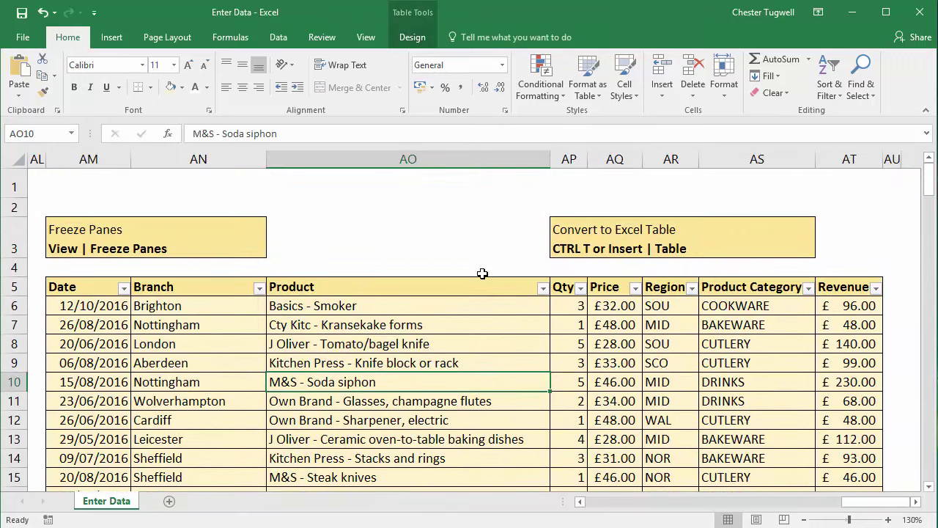